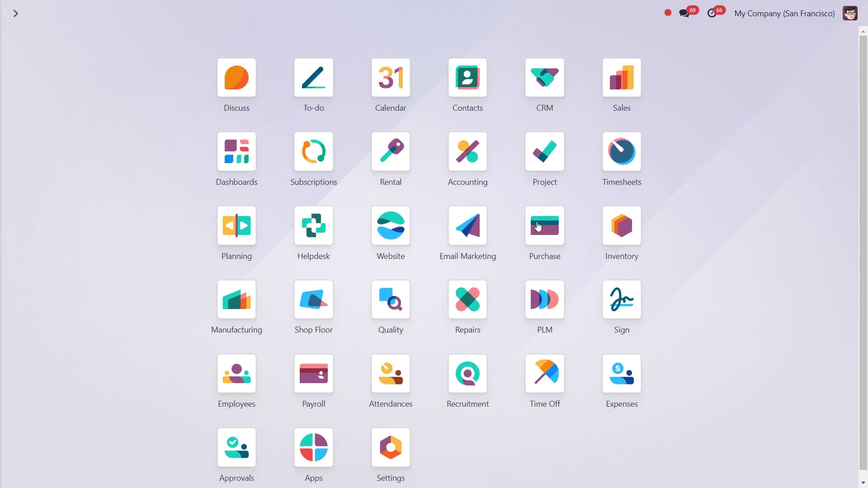
# Open the Inventory settings and confirm Multi-Step Routes is enabled under Warehouse.
pyautogui.click(610, 225)
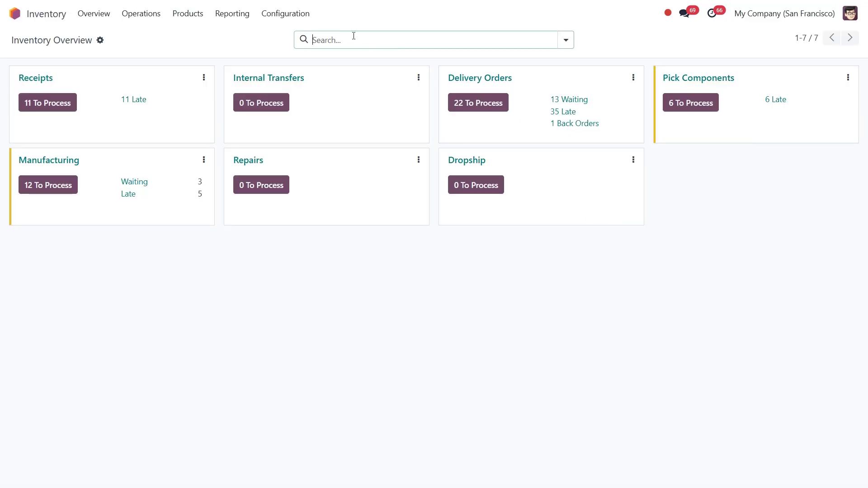
pyautogui.click(284, 14)
pyautogui.click(291, 36)
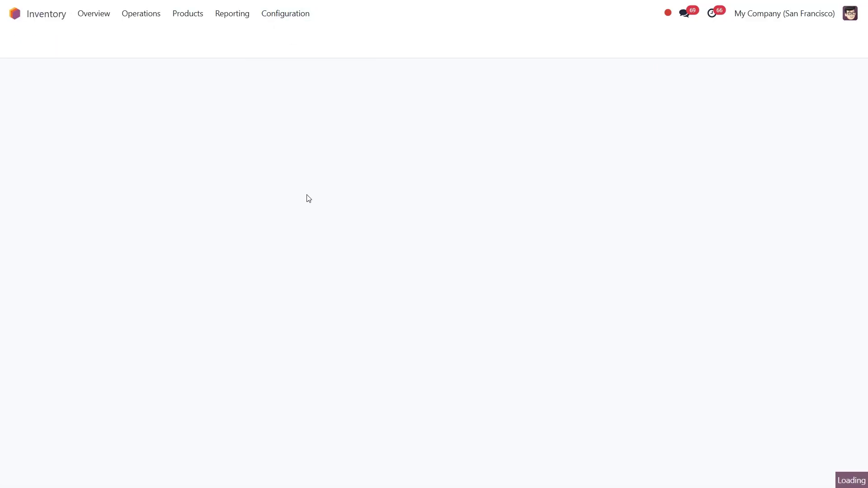
pyautogui.scroll(-10, 307, 197)
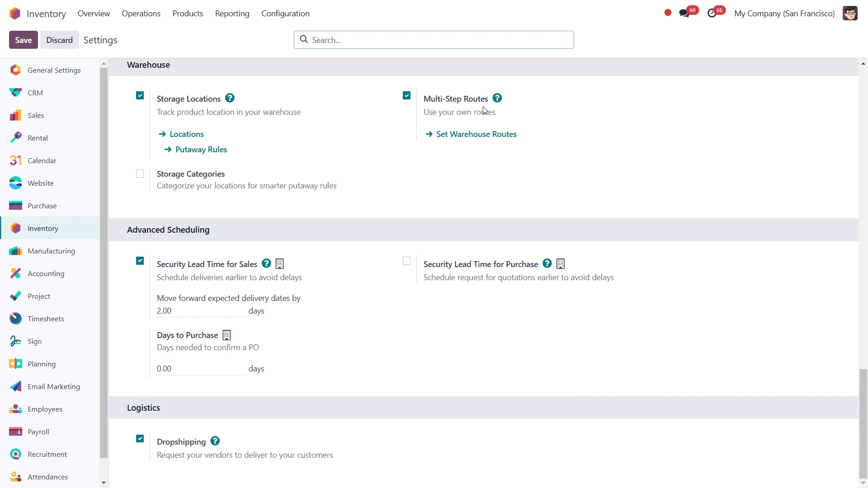
pyautogui.moveTo(437, 104)
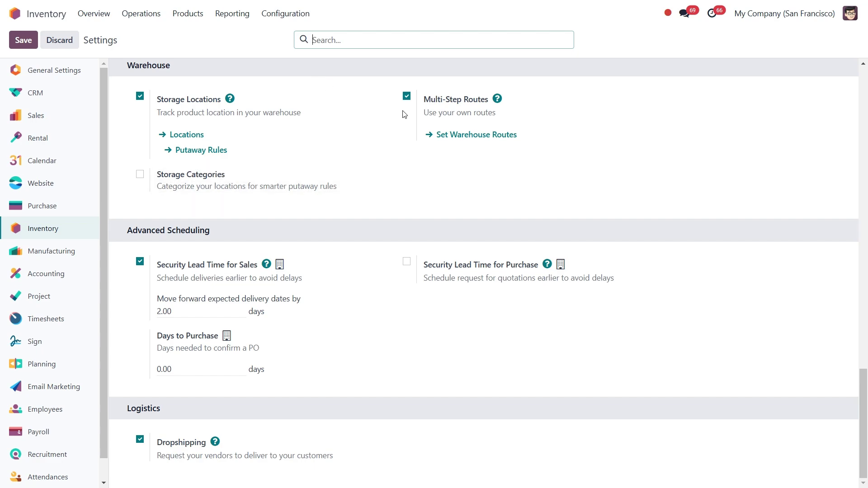
pyautogui.moveTo(468, 103)
# Filter the Routes list to show only archived routes.
pyautogui.click(287, 14)
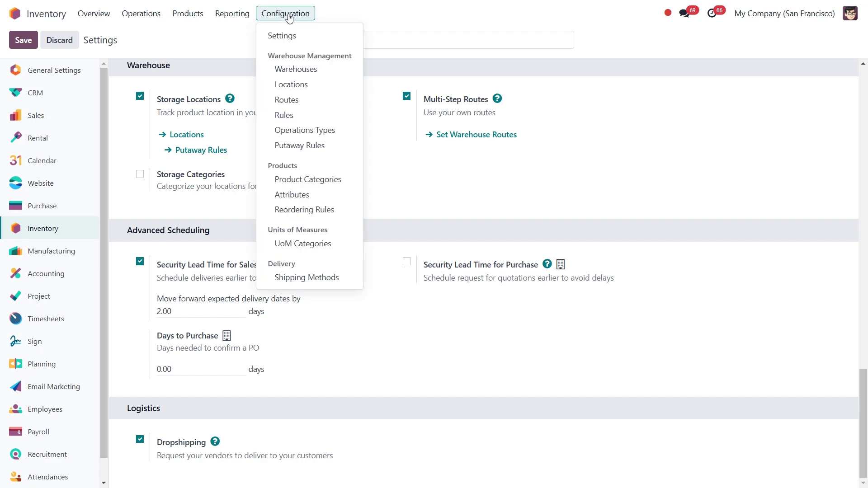
pyautogui.click(292, 102)
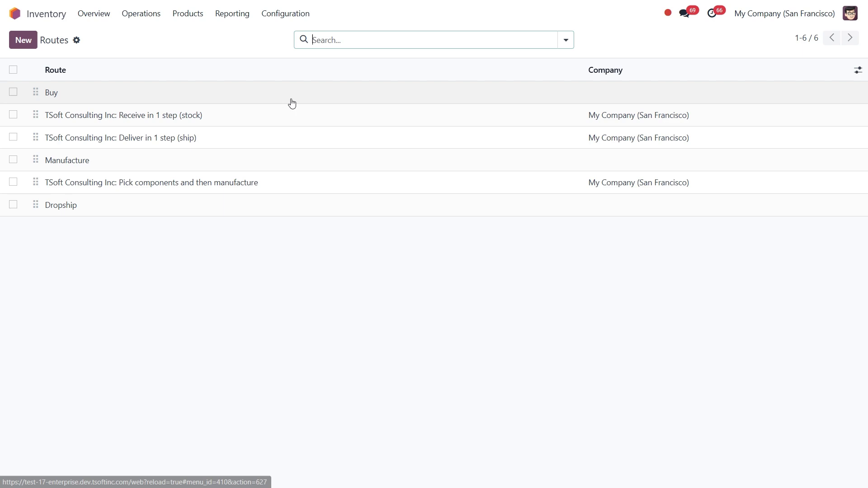
pyautogui.click(566, 43)
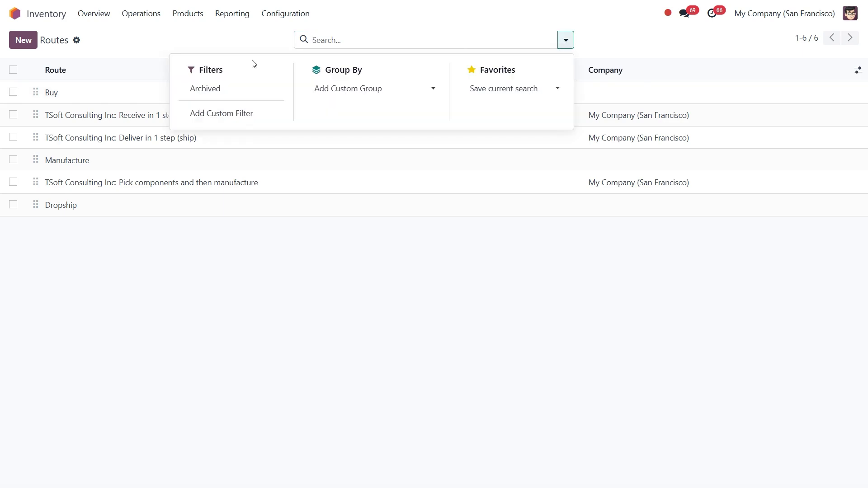
pyautogui.click(219, 89)
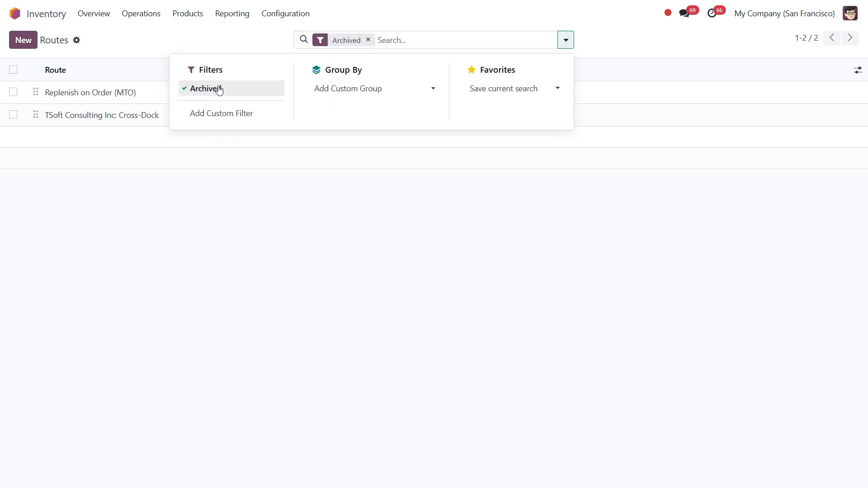
pyautogui.click(213, 240)
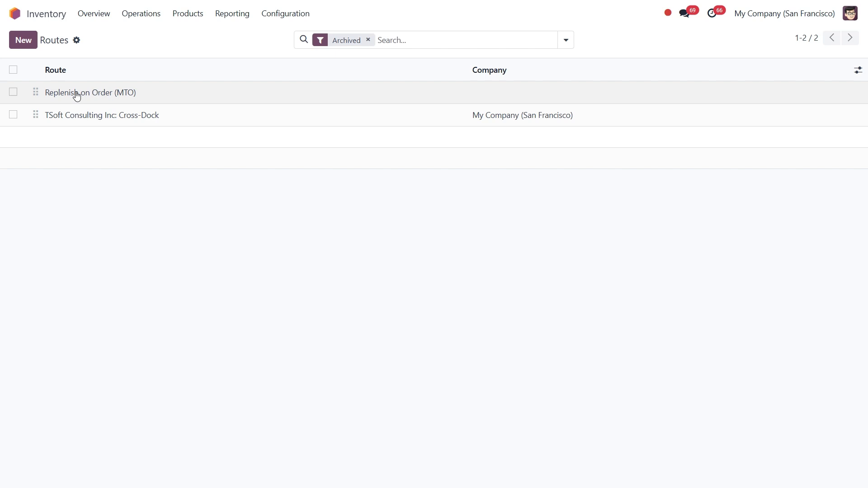
# Unarchive the Replenish on Order (MTO) route and return to the active routes list.
pyautogui.click(13, 93)
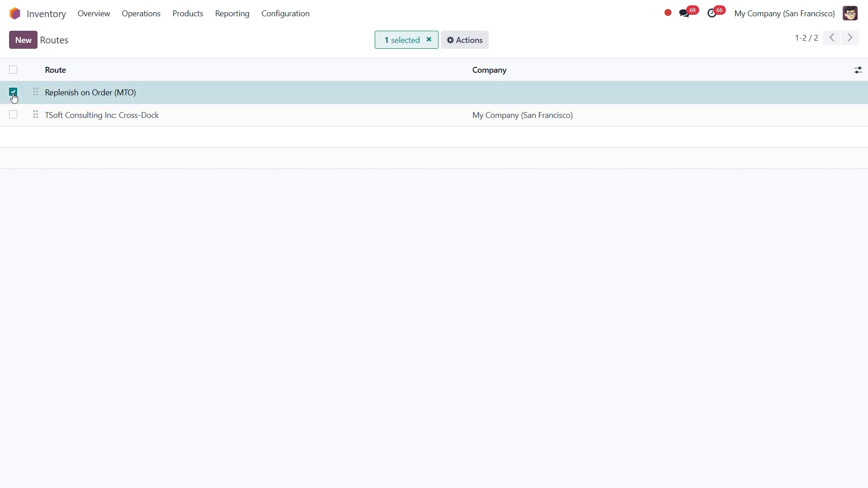
pyautogui.click(465, 42)
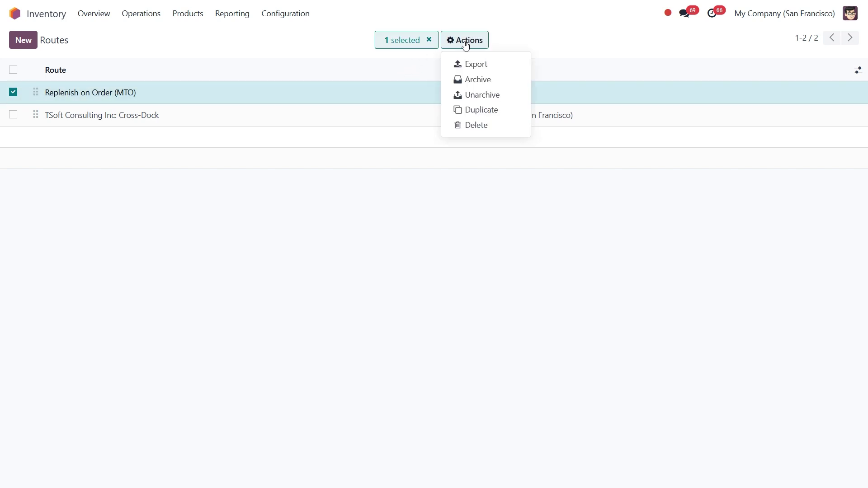
pyautogui.click(483, 95)
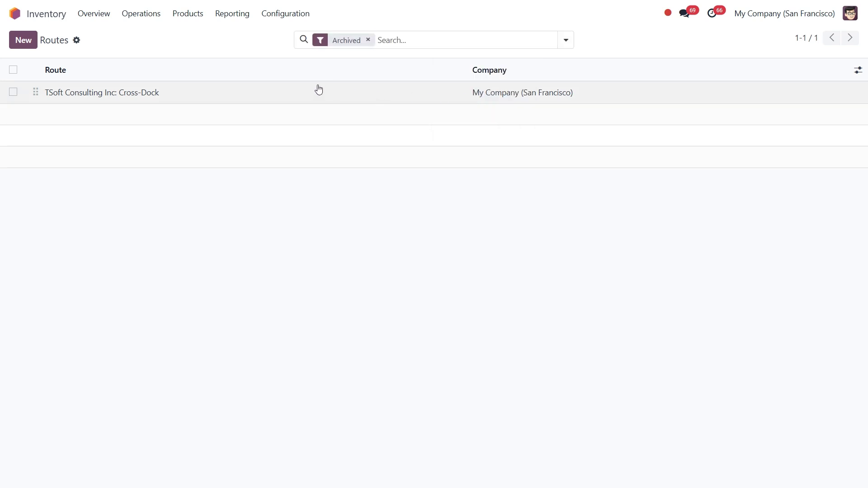
pyautogui.click(368, 41)
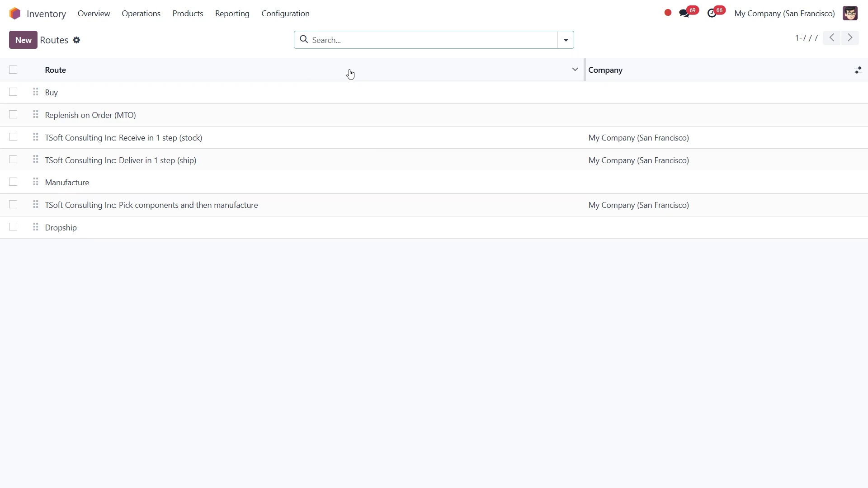
# On the Coffee Table product's Inventory tab, add the Manufacture route alongside MTO.
pyautogui.click(188, 13)
pyautogui.click(190, 37)
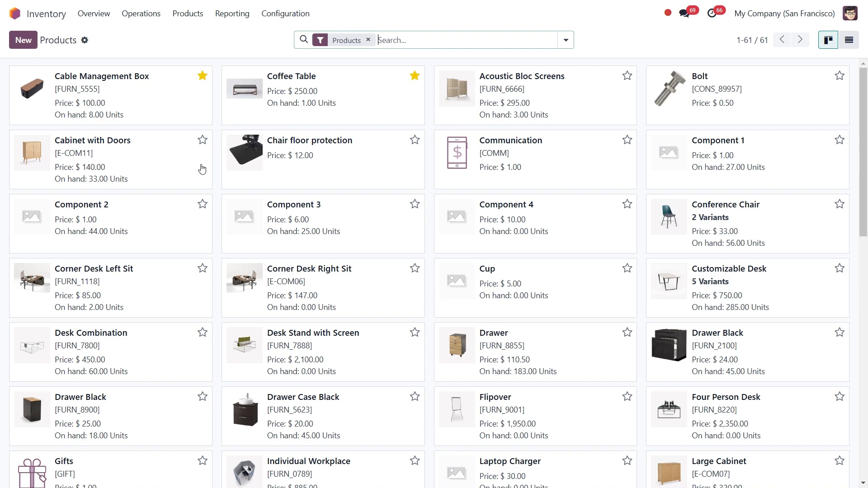
pyautogui.click(286, 93)
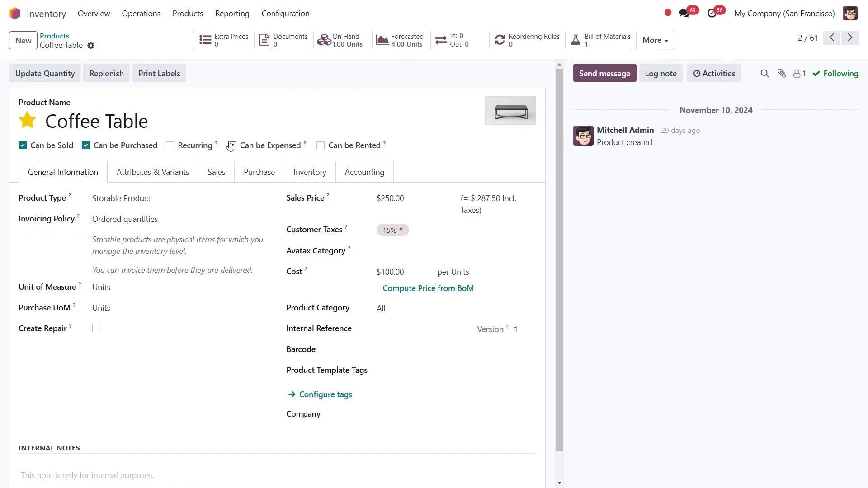
pyautogui.click(314, 170)
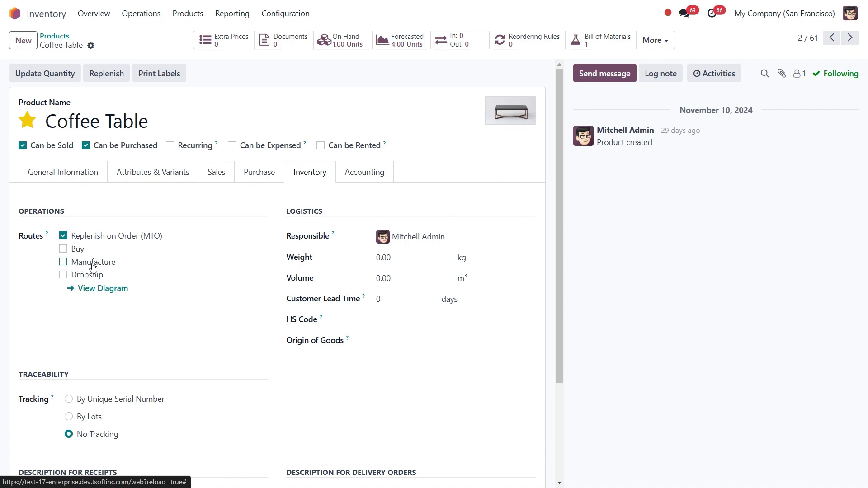
pyautogui.click(63, 262)
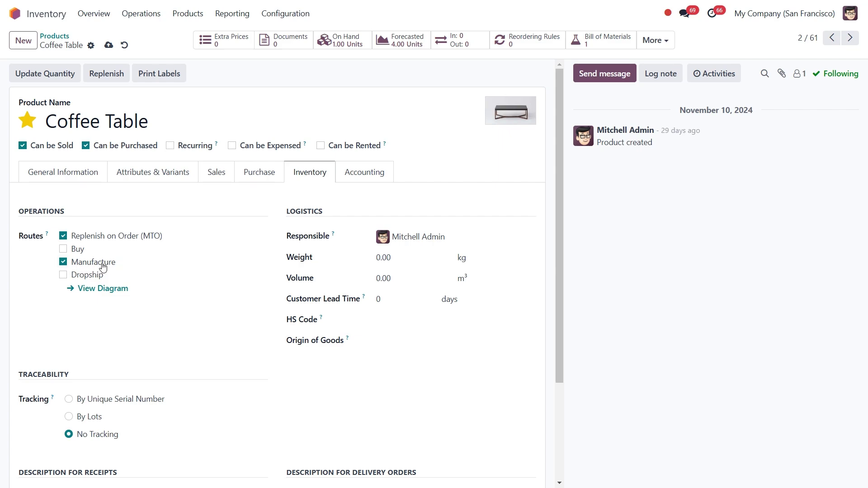
# Review the Coffee Table bill of materials' Operations and Miscellaneous tabs, then return to the product.
pyautogui.click(602, 40)
pyautogui.click(389, 95)
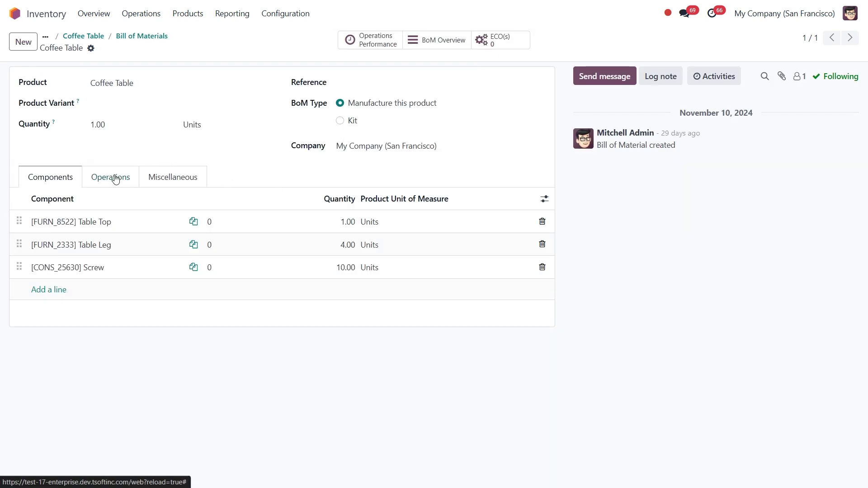
pyautogui.click(114, 178)
pyautogui.click(153, 178)
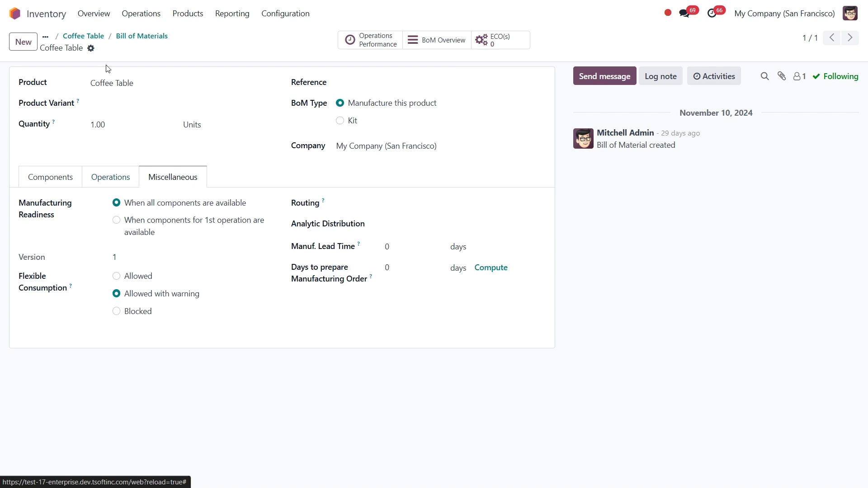
pyautogui.click(83, 36)
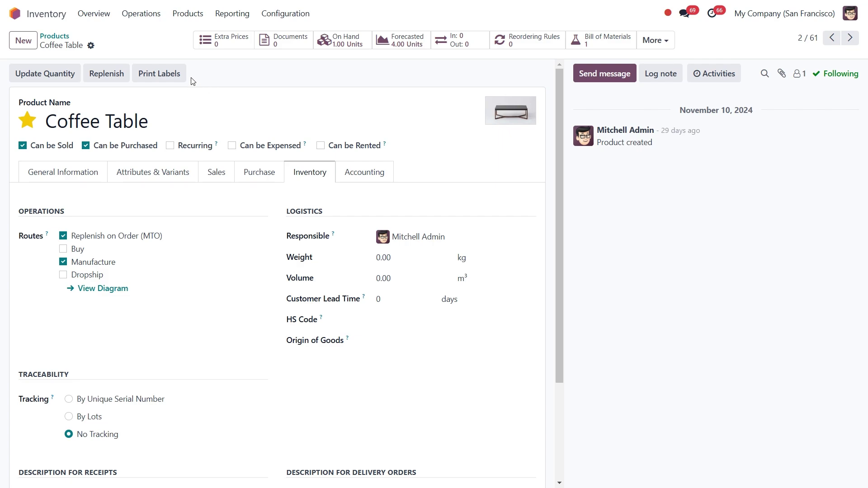
# Create a quotation for Deco Addict with one Coffee Table and confirm it.
pyautogui.click(15, 13)
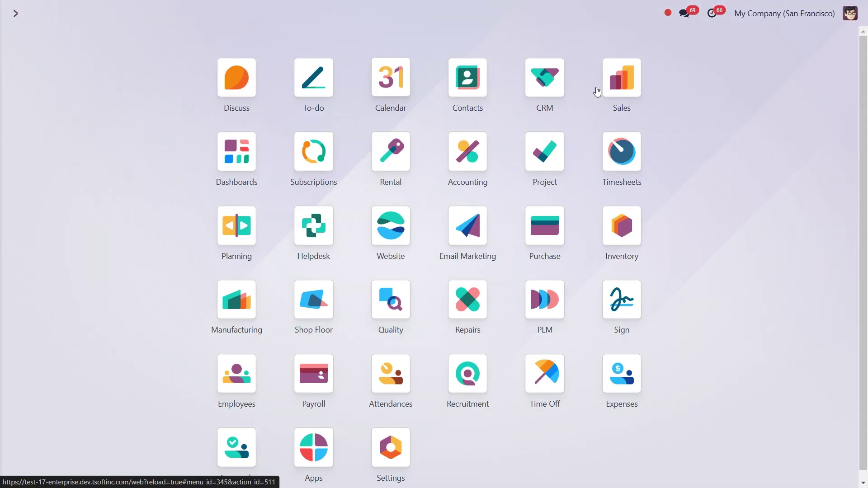
pyautogui.click(614, 88)
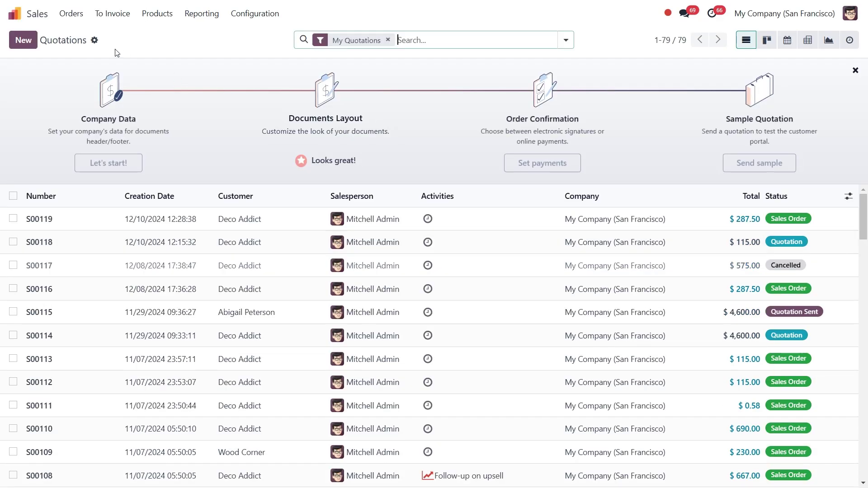
pyautogui.click(23, 40)
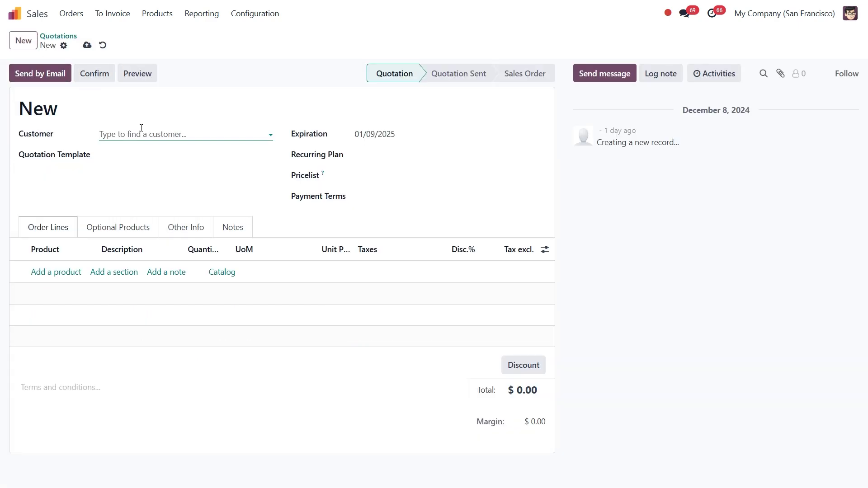
pyautogui.click(141, 129)
pyautogui.click(141, 152)
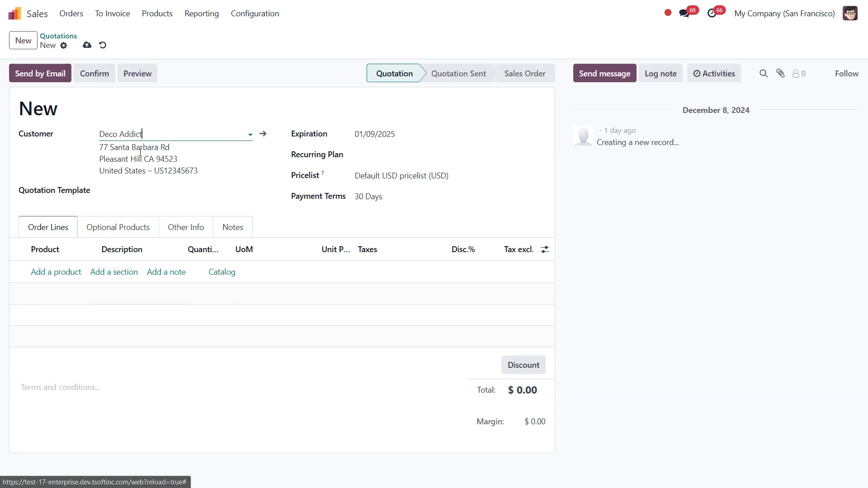
pyautogui.click(62, 272)
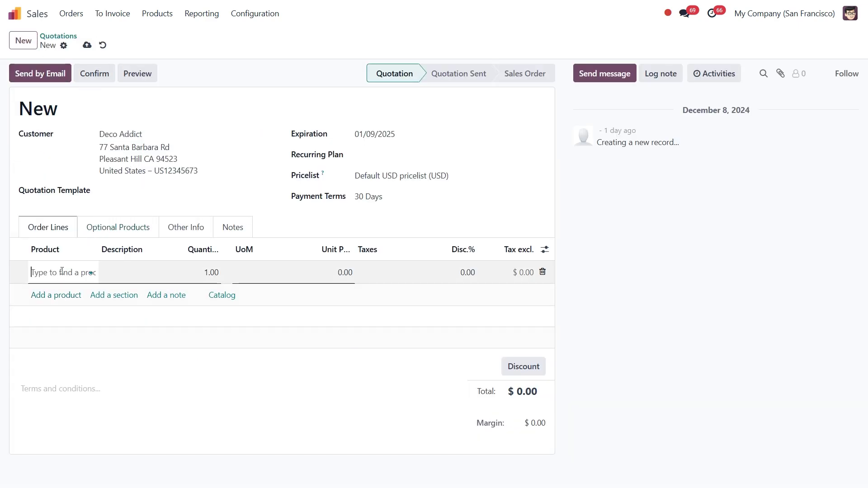
pyautogui.click(75, 308)
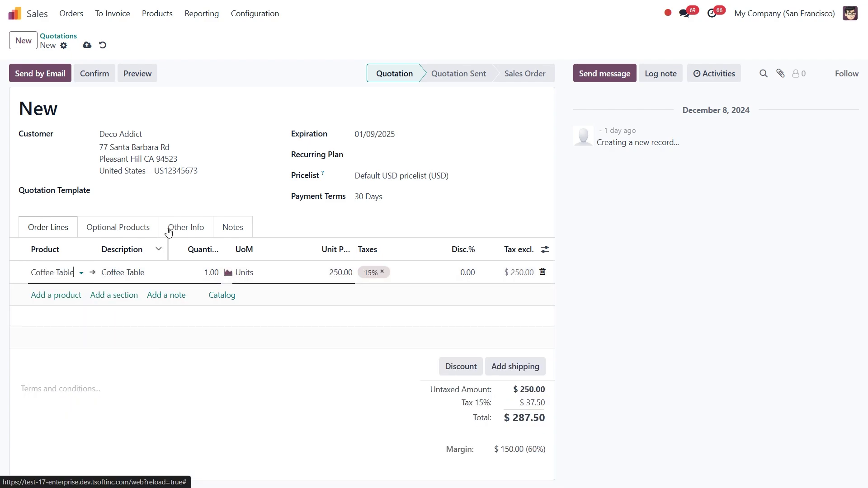
pyautogui.click(94, 72)
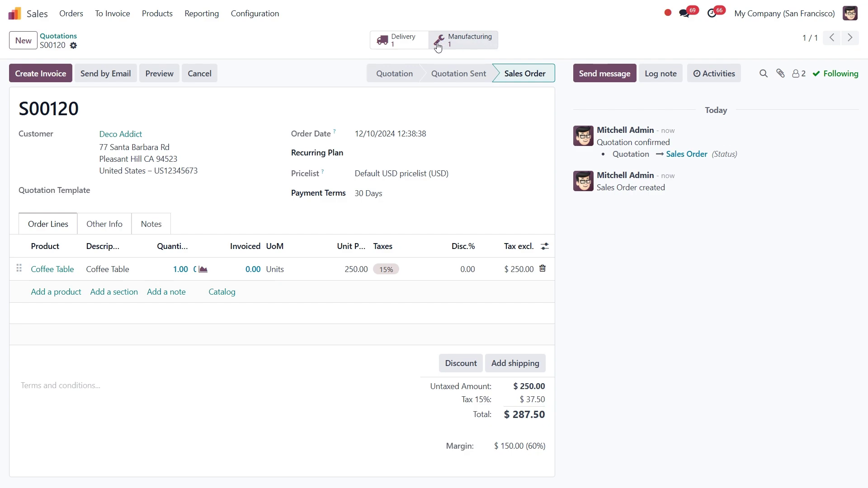
# Open manufacturing order WH/MO/00024 from the sale and view its Miscellaneous and Work Orders tabs.
pyautogui.click(470, 41)
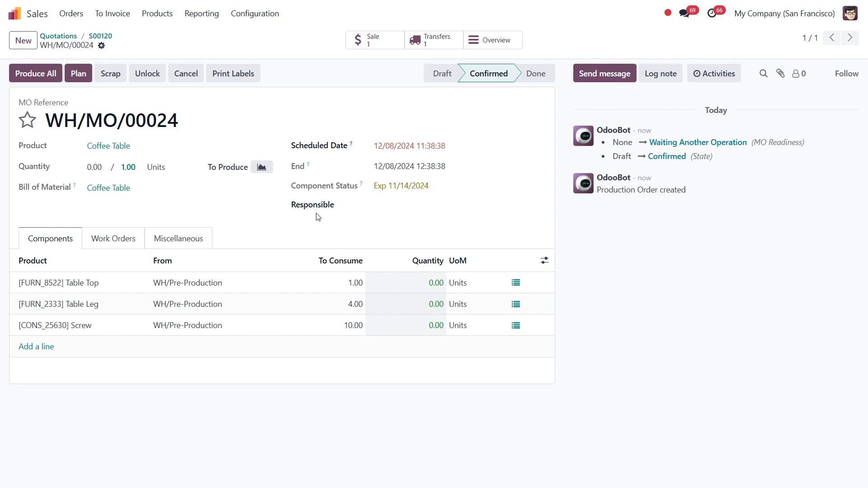
pyautogui.click(193, 243)
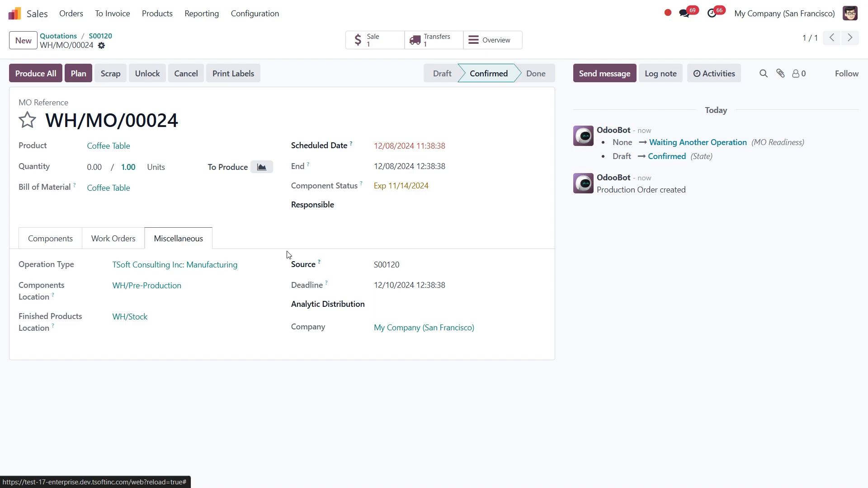
pyautogui.click(116, 246)
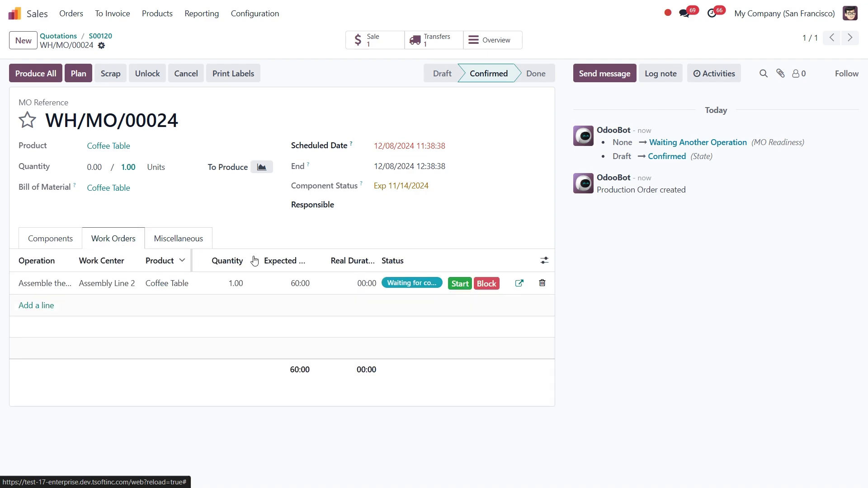